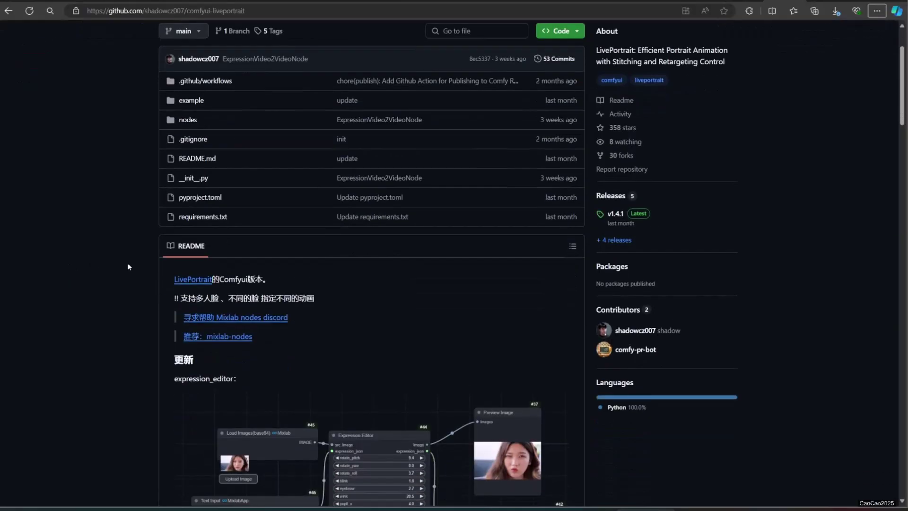
{"action": "scroll", "coordinate": [180, 264], "scroll_direction": "down", "scroll_amount": 4}
{"action": "scroll", "coordinate": [180, 263], "scroll_direction": "down", "scroll_amount": 4}
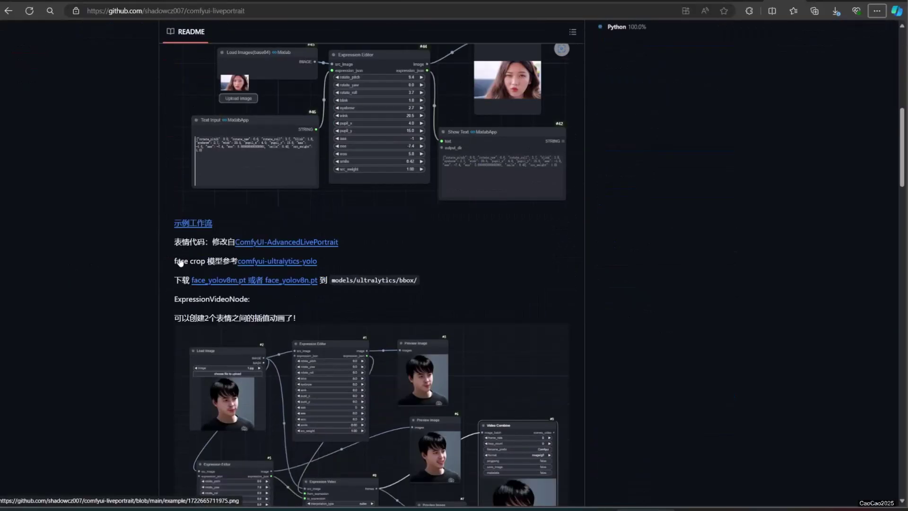
{"action": "scroll", "coordinate": [180, 263], "scroll_direction": "down", "scroll_amount": 4}
{"action": "scroll", "coordinate": [180, 262], "scroll_direction": "down", "scroll_amount": 4}
{"action": "scroll", "coordinate": [180, 260], "scroll_direction": "up", "scroll_amount": 4}
{"action": "scroll", "coordinate": [179, 260], "scroll_direction": "up", "scroll_amount": 5}
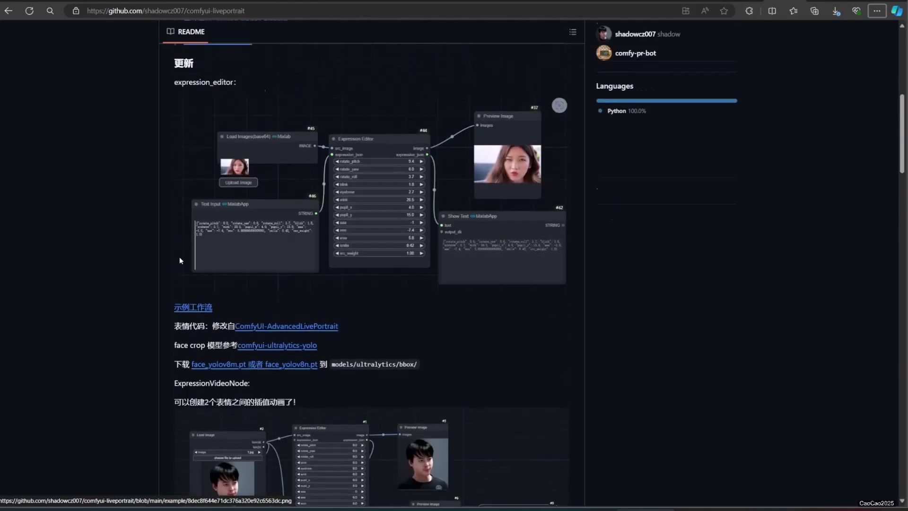
{"action": "scroll", "coordinate": [179, 261], "scroll_direction": "up", "scroll_amount": 3}
{"action": "scroll", "coordinate": [180, 260], "scroll_direction": "up", "scroll_amount": 1}
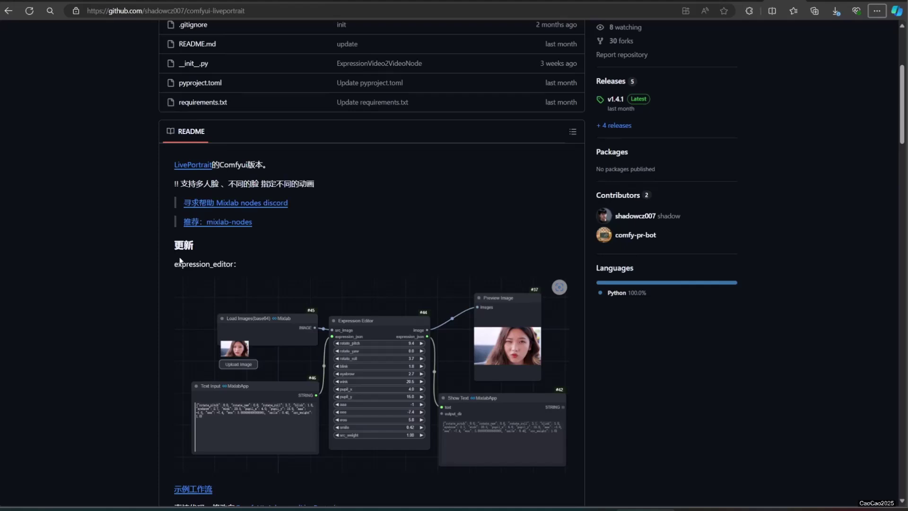
{"action": "scroll", "coordinate": [180, 259], "scroll_direction": "up", "scroll_amount": 5}
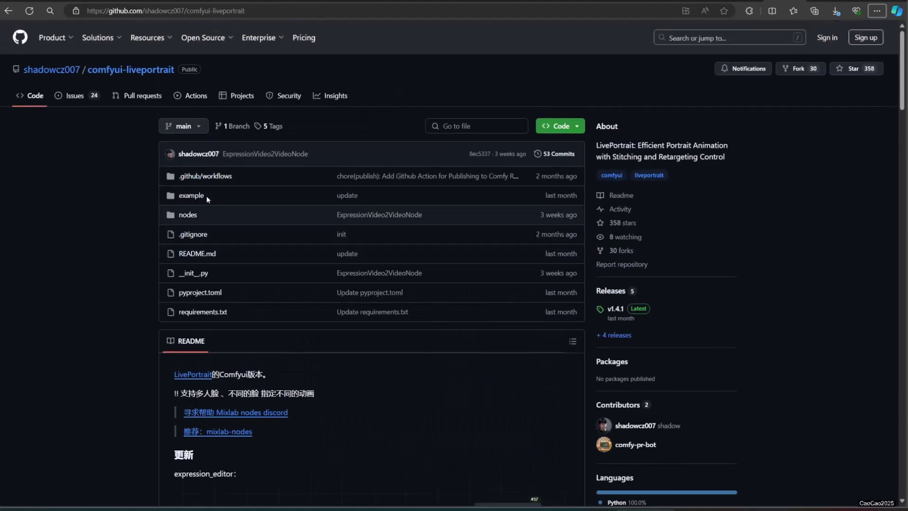
- Open the repository's example folder and scroll through its sample videos and workflow files
{"action": "left_click", "coordinate": [194, 196]}
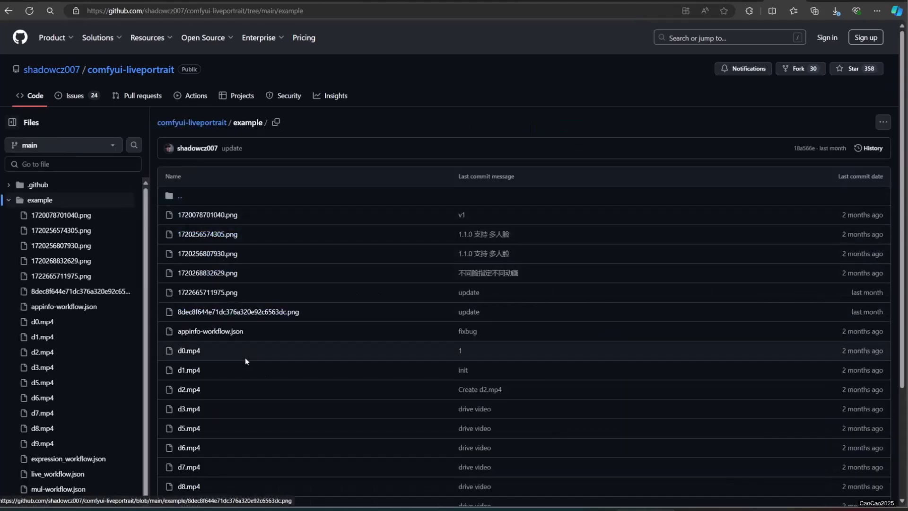
{"action": "scroll", "coordinate": [246, 345], "scroll_direction": "down", "scroll_amount": 1}
{"action": "scroll", "coordinate": [246, 345], "scroll_direction": "down", "scroll_amount": 3}
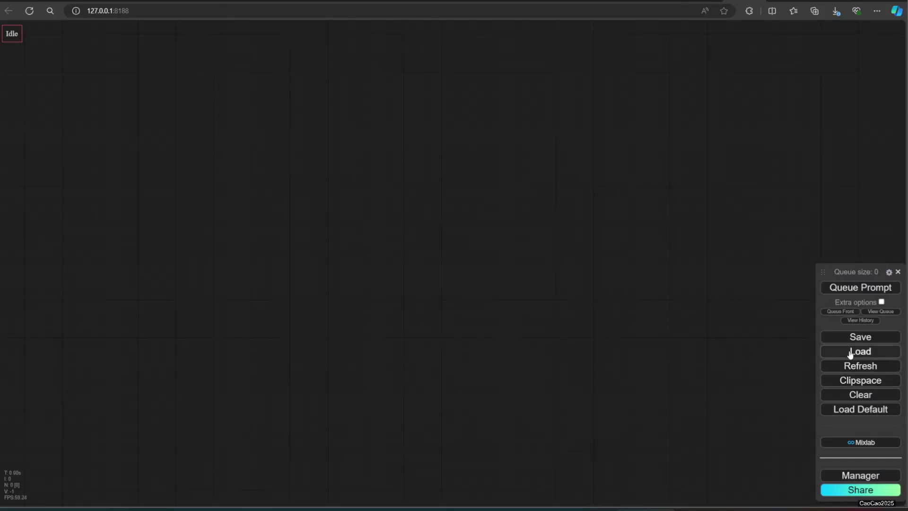
- Pan and zoom around the loaded workflow to inspect the video loaders, List Switch and outputs
{"action": "scroll", "coordinate": [387, 240], "scroll_direction": "up", "scroll_amount": 3}
{"action": "scroll", "coordinate": [344, 200], "scroll_direction": "up", "scroll_amount": 3}
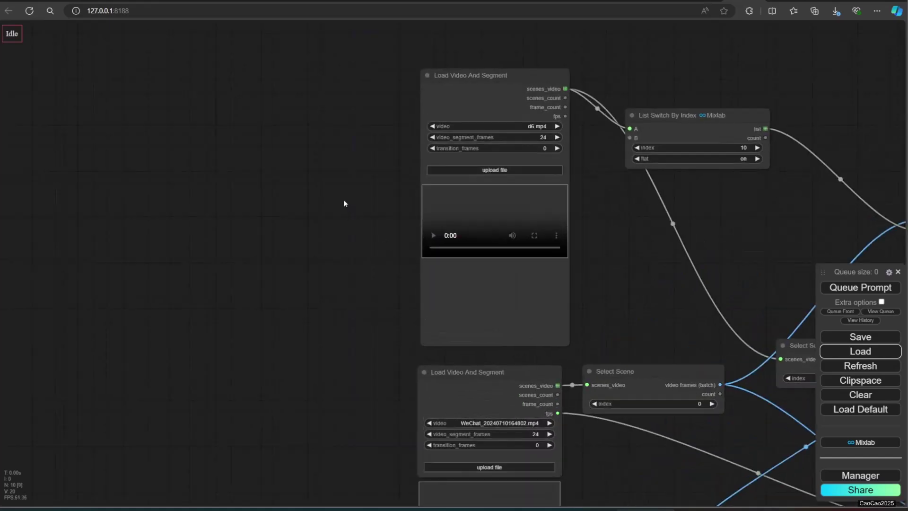
{"action": "scroll", "coordinate": [81, 184], "scroll_direction": "up", "scroll_amount": 3}
{"action": "left_click_drag", "start_coordinate": [305, 166], "coordinate": [380, 318]}
{"action": "scroll", "coordinate": [359, 290], "scroll_direction": "up", "scroll_amount": 1}
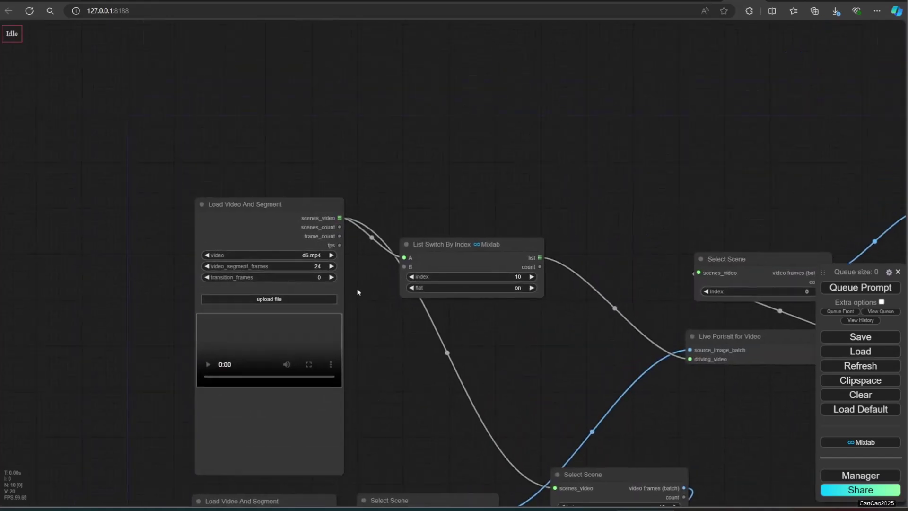
{"action": "scroll", "coordinate": [357, 293], "scroll_direction": "up", "scroll_amount": 2}
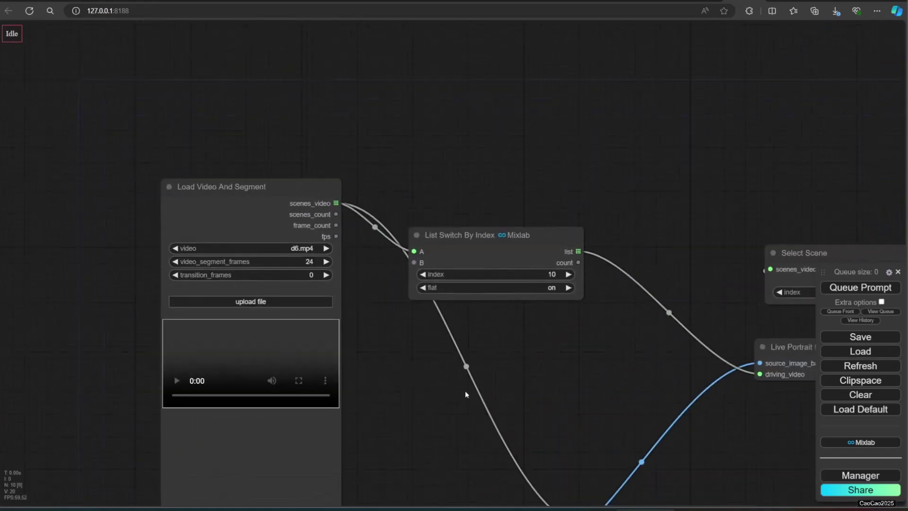
{"action": "left_click_drag", "start_coordinate": [465, 391], "coordinate": [293, 80]}
{"action": "scroll", "coordinate": [310, 113], "scroll_direction": "down", "scroll_amount": 2}
{"action": "scroll", "coordinate": [309, 113], "scroll_direction": "down", "scroll_amount": 1}
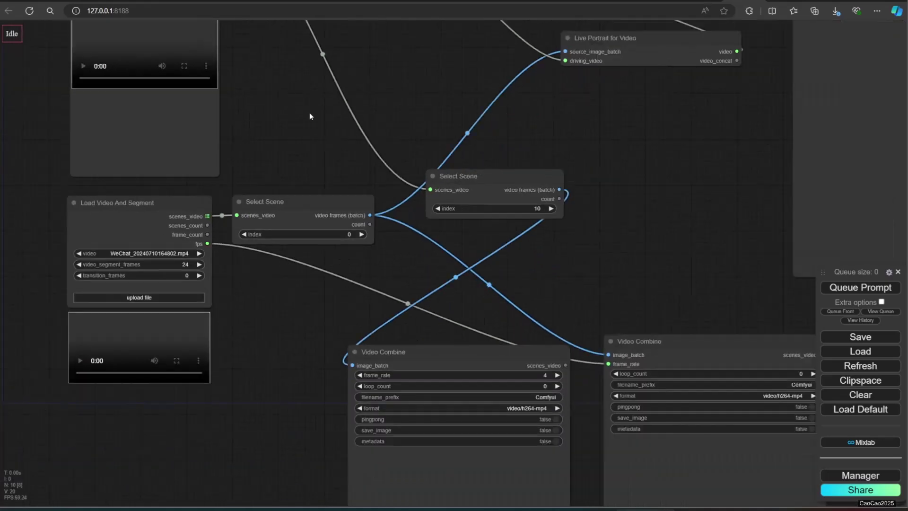
{"action": "scroll", "coordinate": [310, 113], "scroll_direction": "down", "scroll_amount": 2}
{"action": "mouse_move", "coordinate": [523, 152]}
{"action": "left_mouse_down"}
{"action": "mouse_move", "coordinate": [575, 350]}
{"action": "mouse_move", "coordinate": [600, 352]}
{"action": "left_mouse_up"}
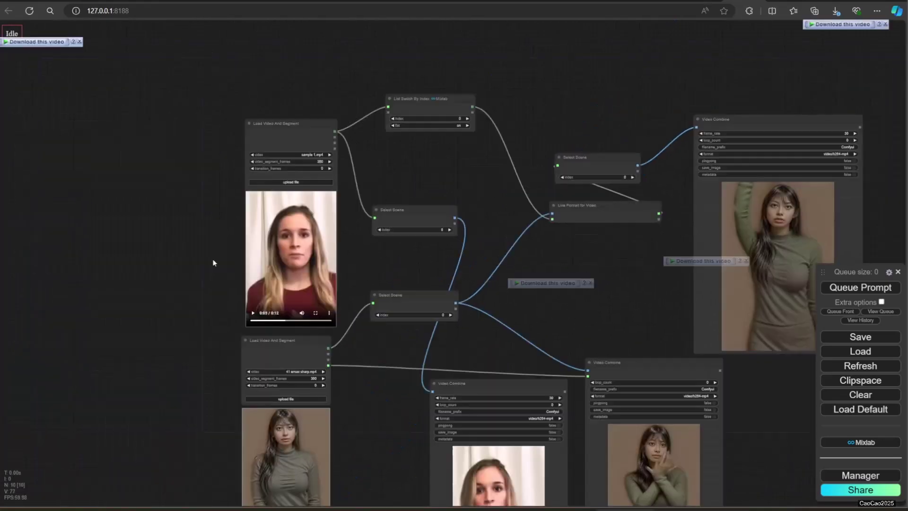
- Navigate from the loaded video previews to center the Video Combine output previews
{"action": "left_click_drag", "start_coordinate": [213, 259], "coordinate": [308, 243]}
{"action": "scroll", "coordinate": [422, 147], "scroll_direction": "up", "scroll_amount": 2}
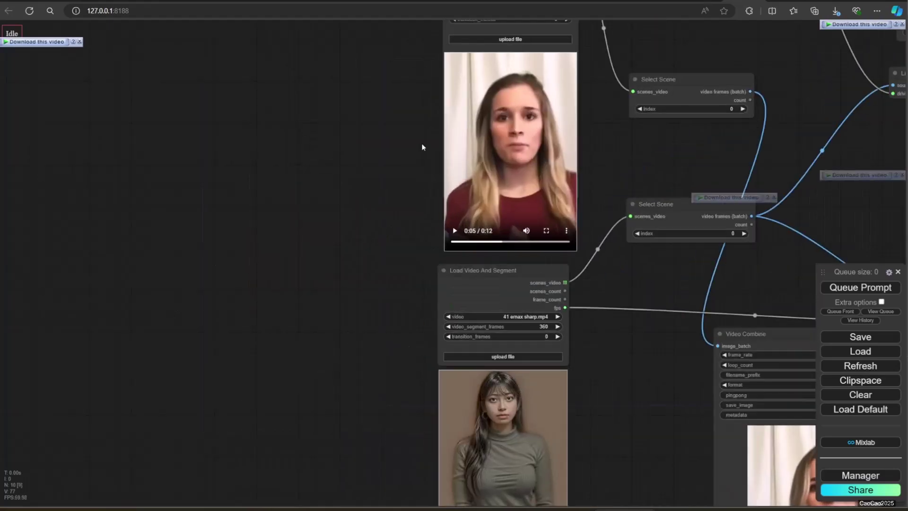
{"action": "scroll", "coordinate": [422, 147], "scroll_direction": "up", "scroll_amount": 3}
{"action": "mouse_move", "coordinate": [404, 160]}
{"action": "left_mouse_down"}
{"action": "mouse_move", "coordinate": [371, 372]}
{"action": "mouse_move", "coordinate": [363, 105]}
{"action": "mouse_move", "coordinate": [281, 29]}
{"action": "left_mouse_up"}
{"action": "left_click_drag", "start_coordinate": [543, 312], "coordinate": [444, 231]}
{"action": "scroll", "coordinate": [482, 259], "scroll_direction": "up", "scroll_amount": 2}
{"action": "mouse_move", "coordinate": [482, 259]}
{"action": "left_mouse_down"}
{"action": "mouse_move", "coordinate": [174, 173]}
{"action": "mouse_move", "coordinate": [159, 380]}
{"action": "mouse_move", "coordinate": [148, 270]}
{"action": "left_mouse_up"}
{"action": "scroll", "coordinate": [162, 203], "scroll_direction": "down", "scroll_amount": 2}
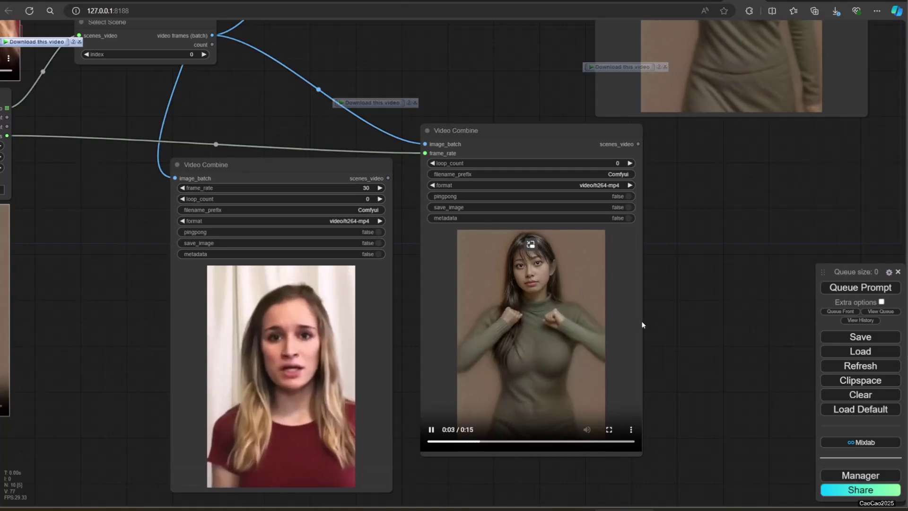
- Reveal the Live Portrait node and line the large output node up beside the others
{"action": "left_click_drag", "start_coordinate": [749, 296], "coordinate": [643, 509]}
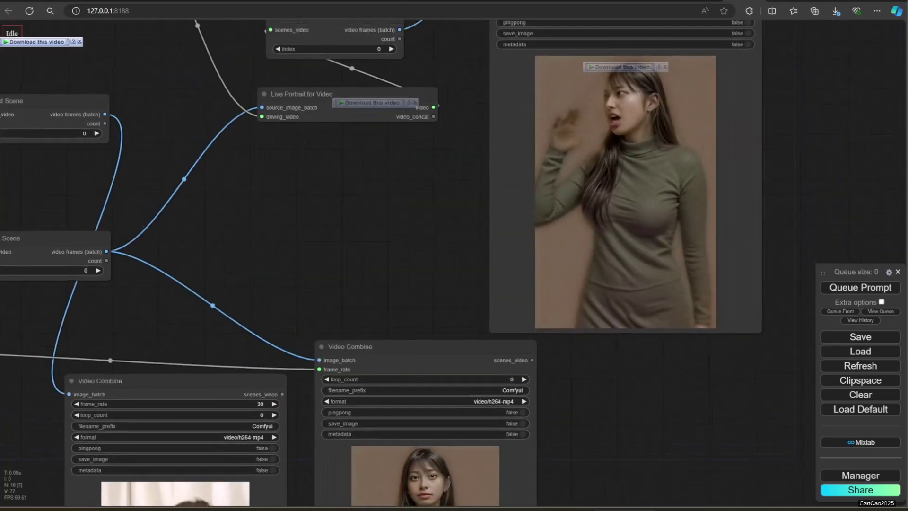
{"action": "left_click_drag", "start_coordinate": [651, 458], "coordinate": [648, 498]}
{"action": "scroll", "coordinate": [651, 454], "scroll_direction": "down", "scroll_amount": 3}
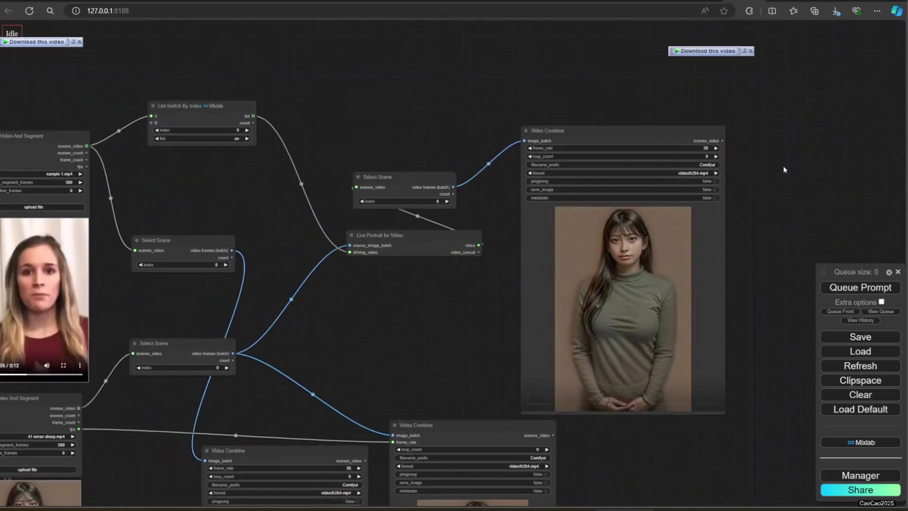
{"action": "left_click_drag", "start_coordinate": [783, 169], "coordinate": [780, 86]}
{"action": "mouse_move", "coordinate": [574, 57]}
{"action": "left_mouse_down"}
{"action": "mouse_move", "coordinate": [638, 373]}
{"action": "mouse_move", "coordinate": [640, 188]}
{"action": "left_mouse_up"}
- Move and resize the Video Combine previews, enlarging the middle Live Portrait output most
{"action": "scroll", "coordinate": [576, 360], "scroll_direction": "up", "scroll_amount": 1}
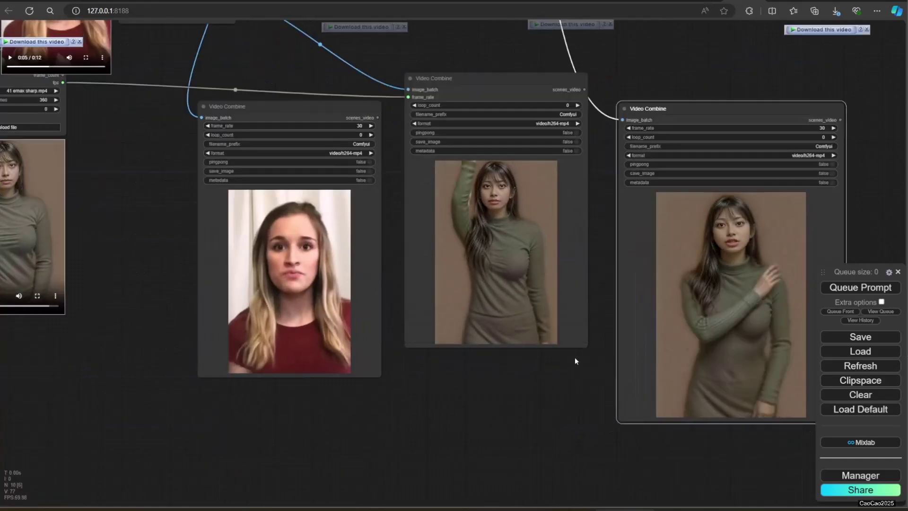
{"action": "left_click_drag", "start_coordinate": [587, 346], "coordinate": [590, 421]}
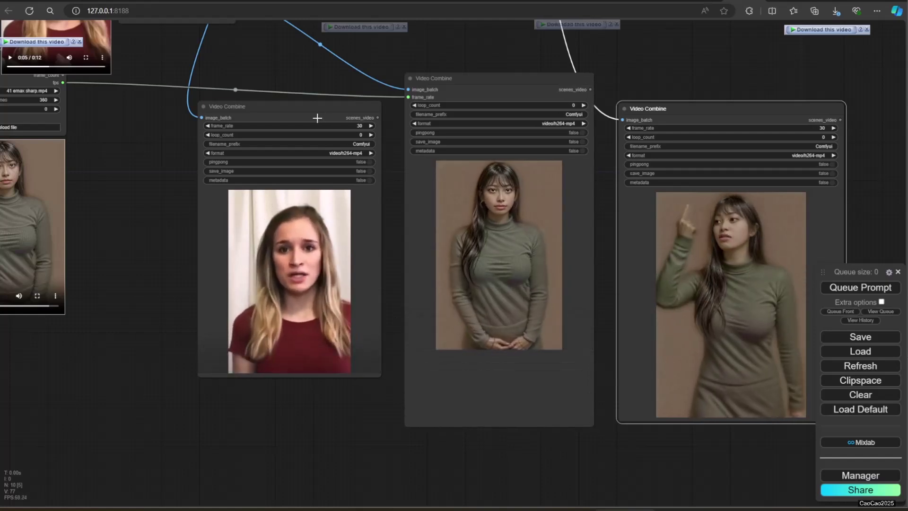
{"action": "left_click_drag", "start_coordinate": [317, 117], "coordinate": [282, 91]}
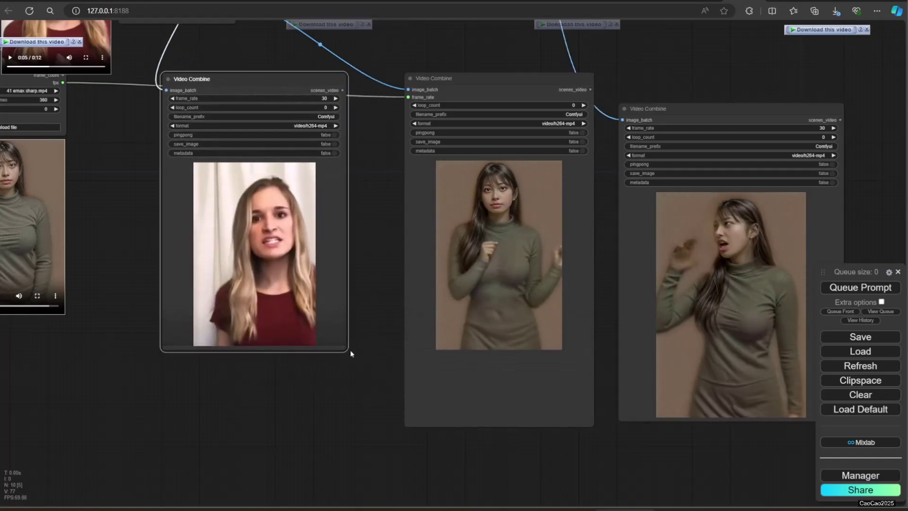
{"action": "left_click_drag", "start_coordinate": [350, 352], "coordinate": [396, 422]}
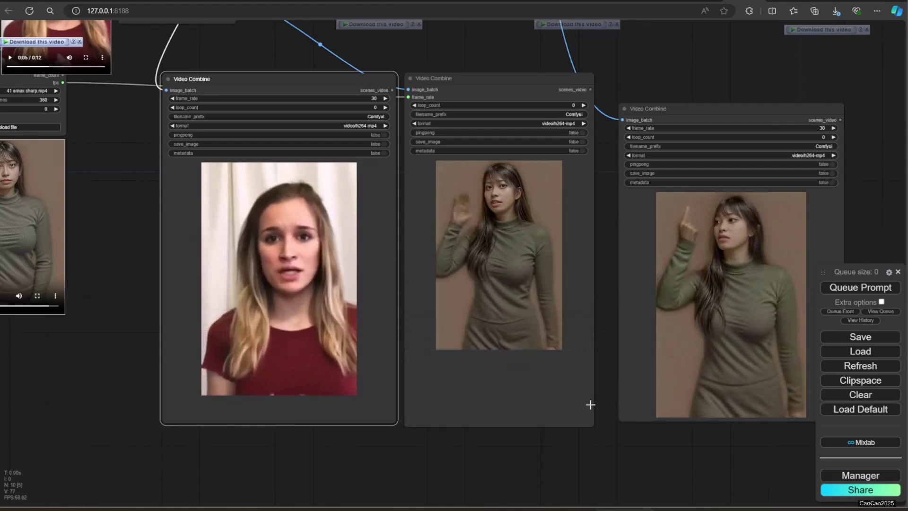
{"action": "left_click_drag", "start_coordinate": [593, 426], "coordinate": [680, 440]}
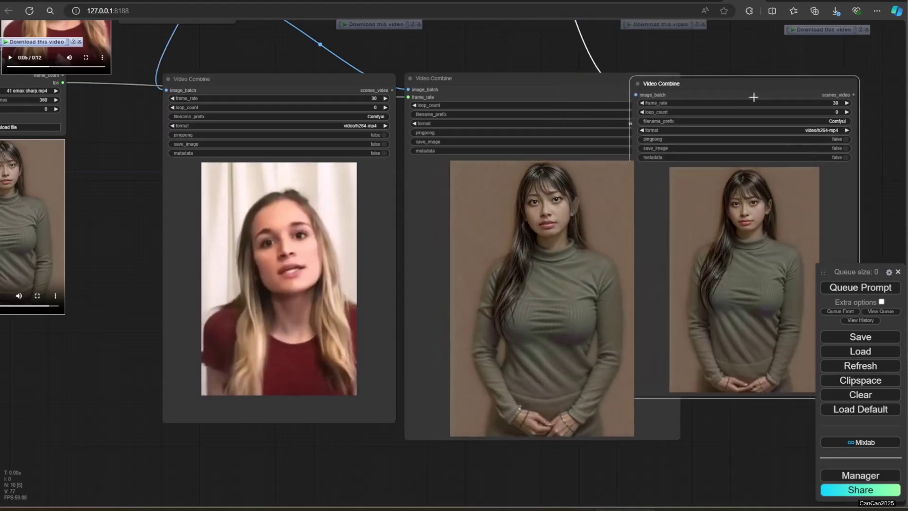
- Nudge the right Video Combine node and shift the canvas view slightly up-left
{"action": "left_click_drag", "start_coordinate": [739, 122], "coordinate": [759, 105]}
{"action": "left_click_drag", "start_coordinate": [748, 480], "coordinate": [668, 445]}
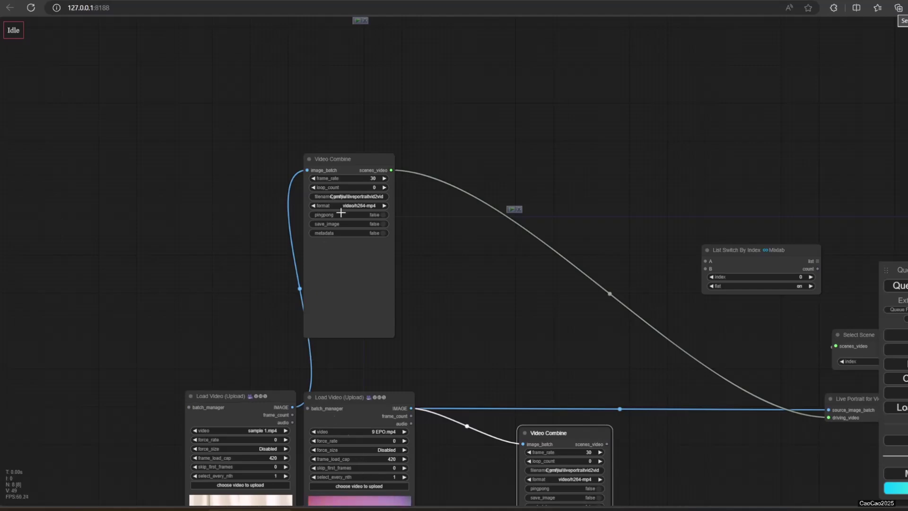
- Move the upper Video Combine node, delete List Switch By Index, and shift Select Scene right
{"action": "left_click_drag", "start_coordinate": [353, 167], "coordinate": [422, 156]}
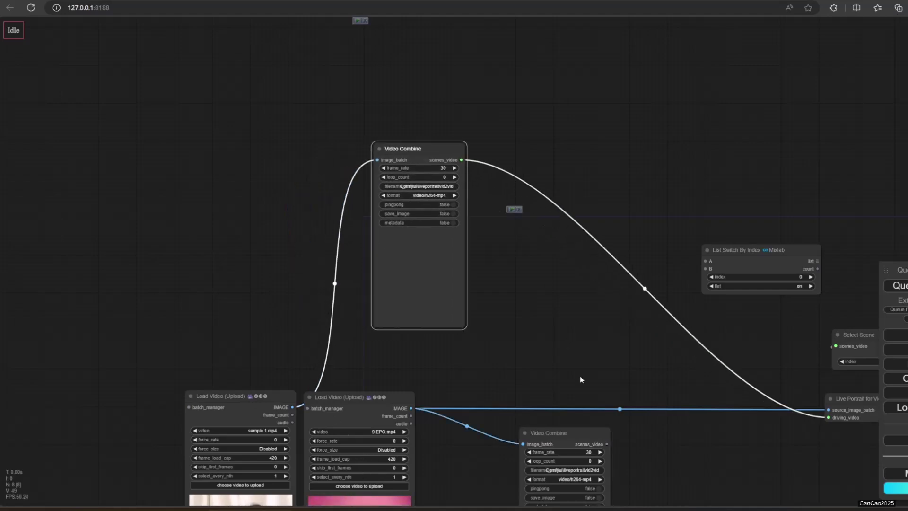
{"action": "left_click_drag", "start_coordinate": [580, 379], "coordinate": [256, 318]}
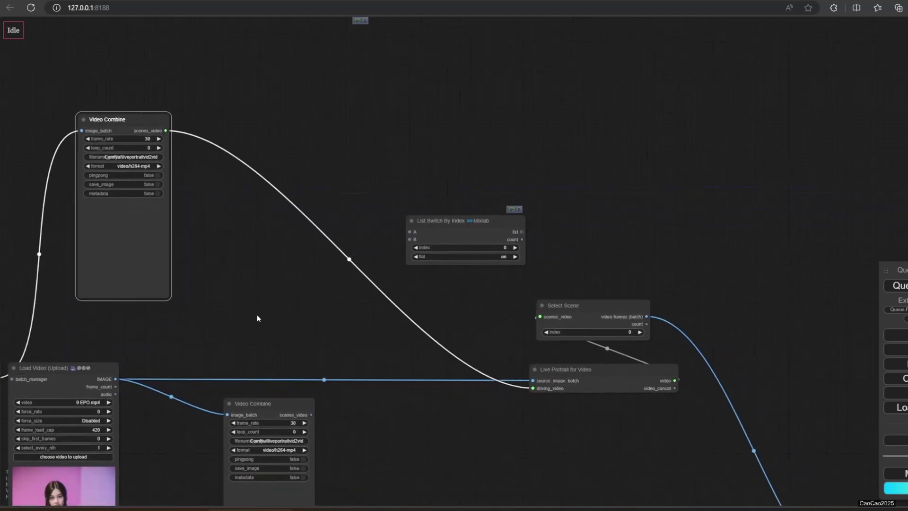
{"action": "key", "text": "Delete"}
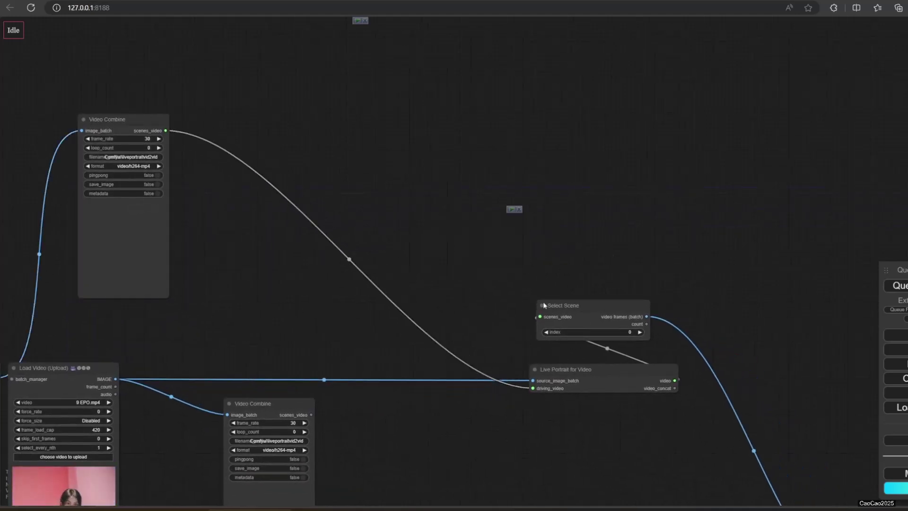
{"action": "mouse_move", "coordinate": [544, 305]}
{"action": "left_mouse_down"}
{"action": "mouse_move", "coordinate": [615, 274]}
{"action": "mouse_move", "coordinate": [716, 274]}
{"action": "mouse_move", "coordinate": [715, 302]}
{"action": "left_mouse_up"}
- Frame the Select Scene to final Video Combine output chain in view
{"action": "mouse_move", "coordinate": [749, 429]}
{"action": "left_mouse_down"}
{"action": "mouse_move", "coordinate": [616, 340]}
{"action": "mouse_move", "coordinate": [686, 385]}
{"action": "mouse_move", "coordinate": [652, 393]}
{"action": "mouse_move", "coordinate": [459, 389]}
{"action": "left_mouse_up"}
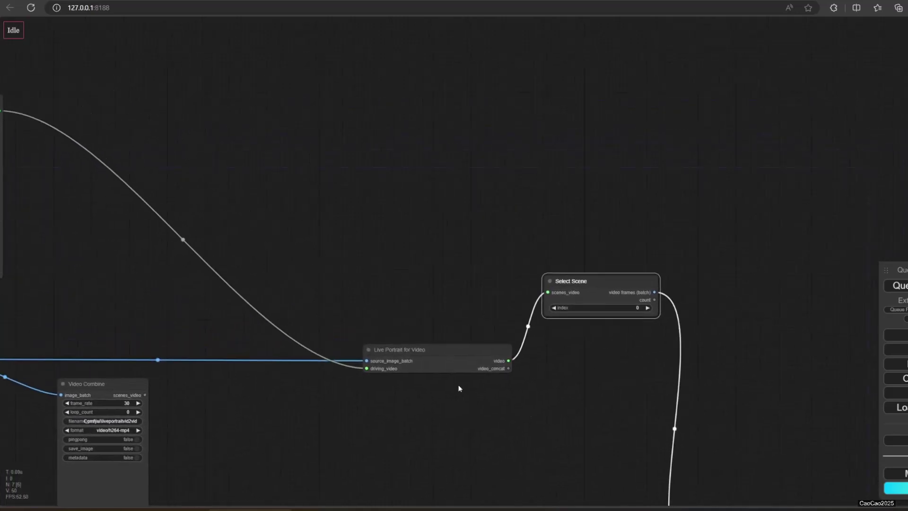
{"action": "mouse_move", "coordinate": [655, 313]}
{"action": "left_mouse_down"}
{"action": "mouse_move", "coordinate": [532, 186]}
{"action": "mouse_move", "coordinate": [557, 253]}
{"action": "left_mouse_up"}
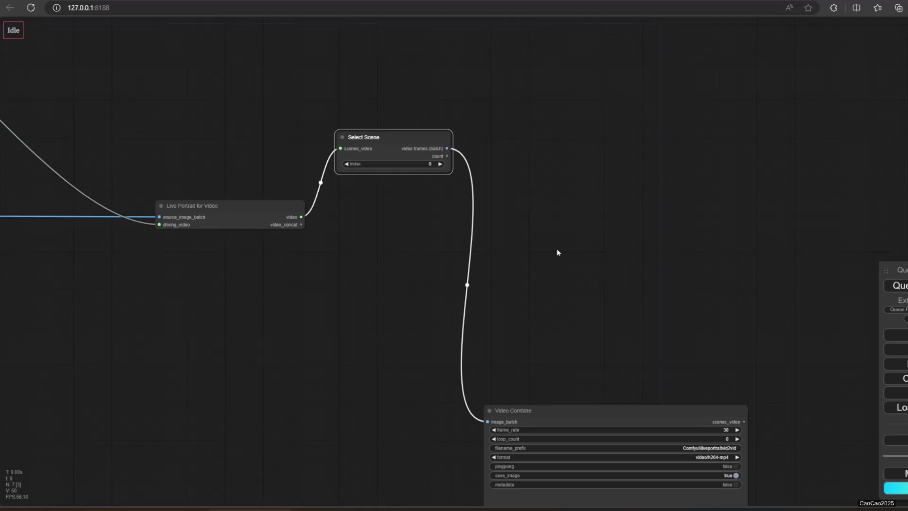
{"action": "mouse_move", "coordinate": [557, 253]}
{"action": "left_mouse_down"}
{"action": "mouse_move", "coordinate": [579, 226]}
{"action": "mouse_move", "coordinate": [574, 210]}
{"action": "left_mouse_up"}
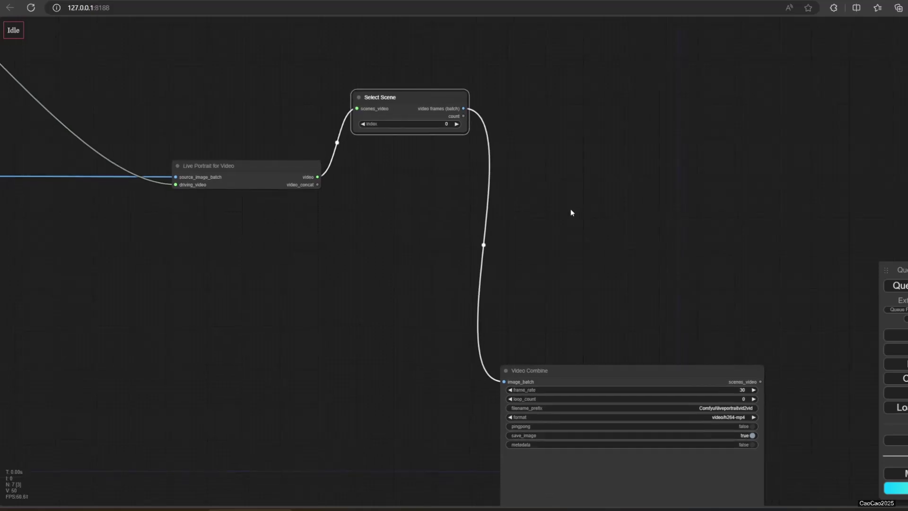